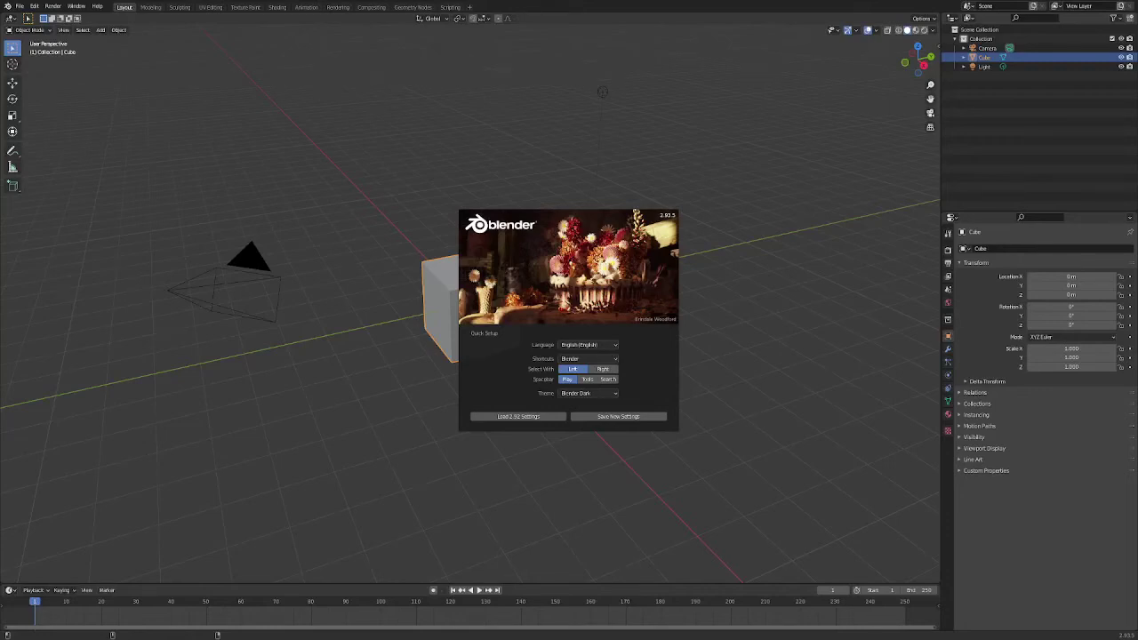
Dismiss the splash screen and start a new file from the Video Editing template.
click(676, 101)
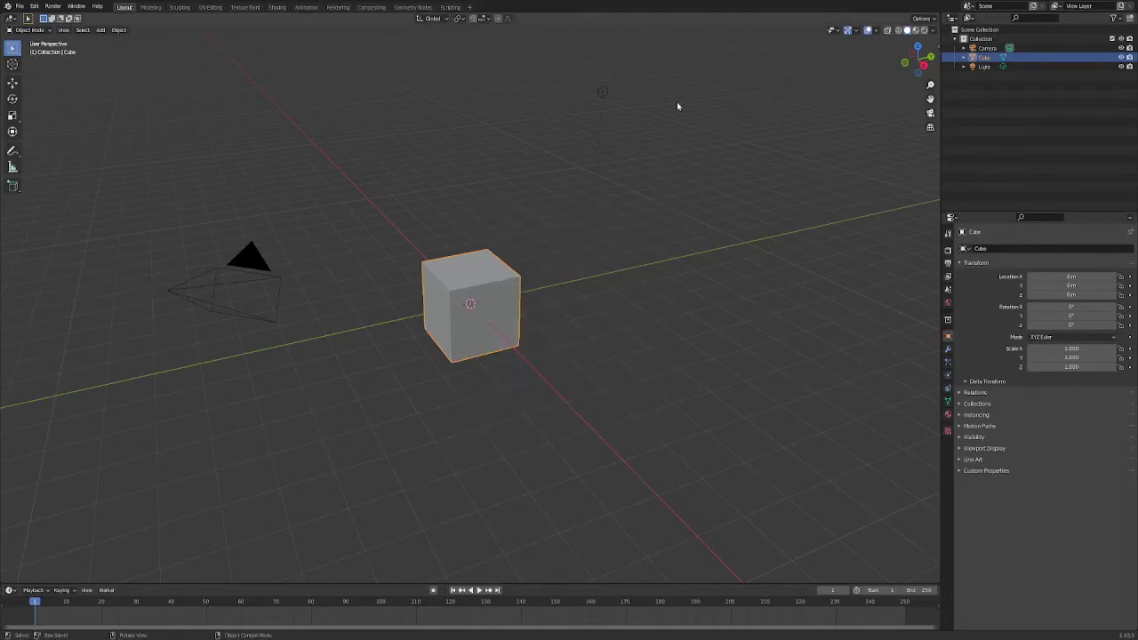
click(20, 6)
mouse_move(28, 17)
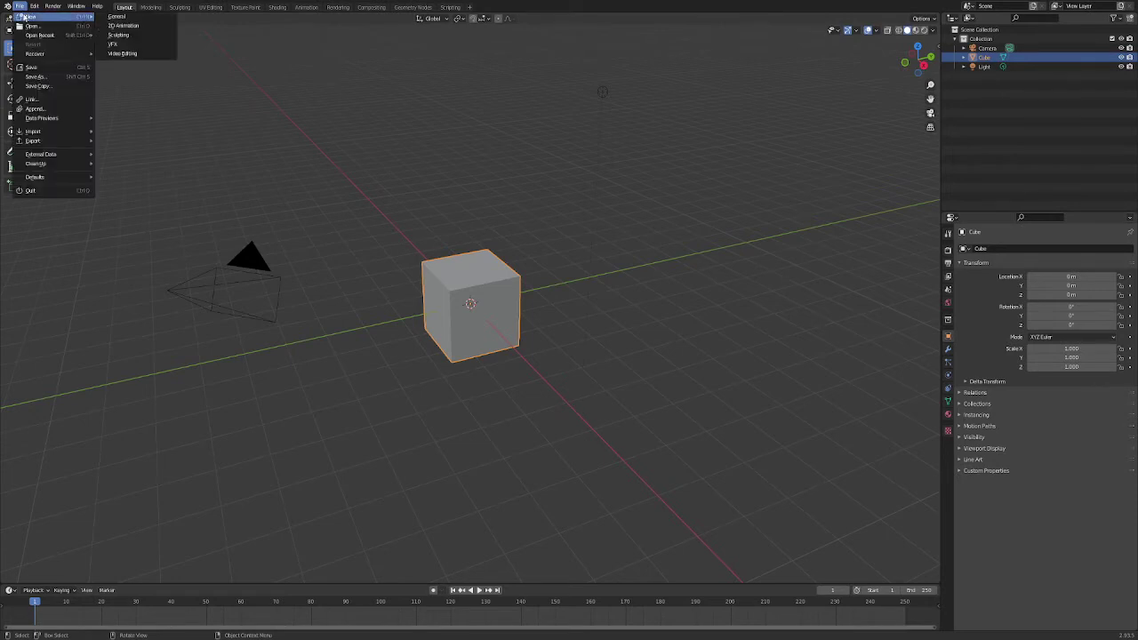
key(Escape)
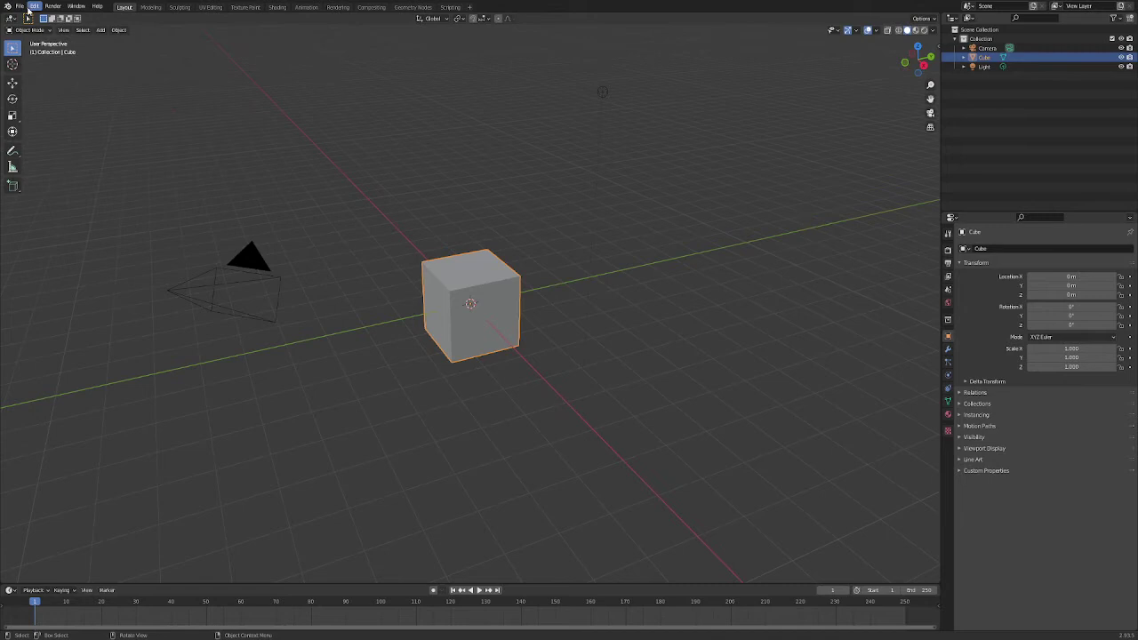
click(19, 6)
mouse_move(33, 7)
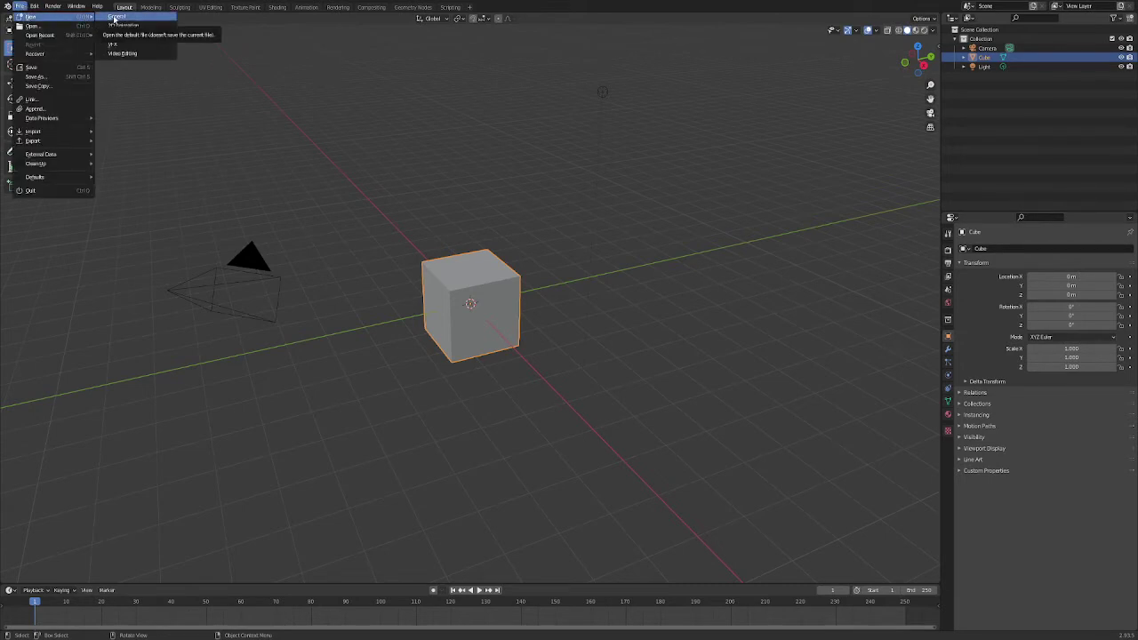
click(122, 53)
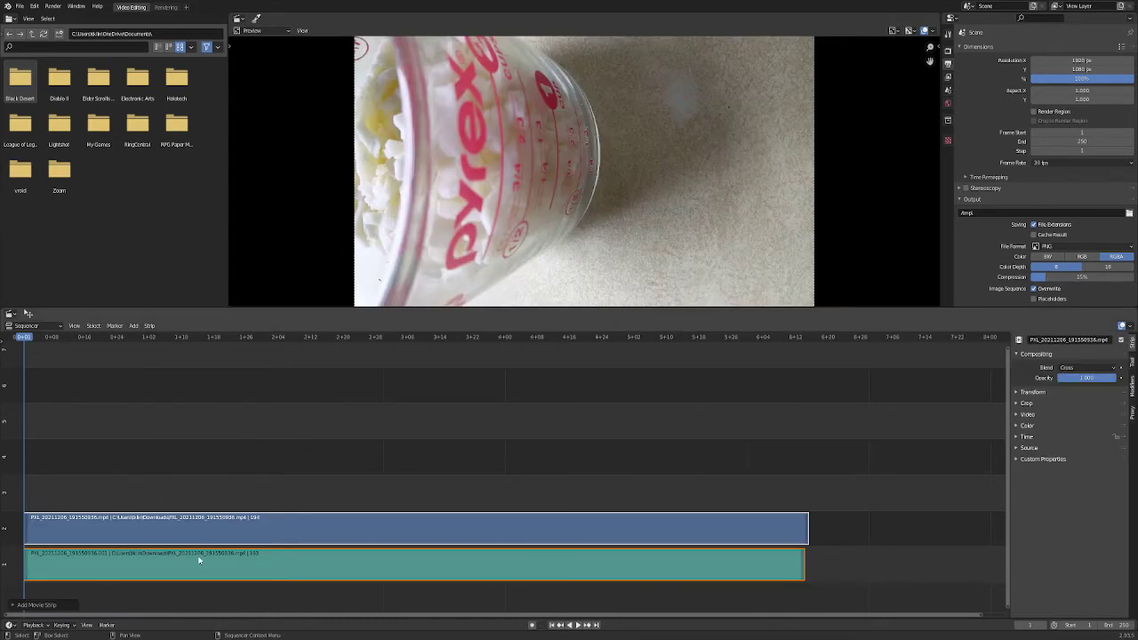
Add a Transform effect strip to the movie strip in channel 2, leaving its sound strip unselected.
click(194, 519)
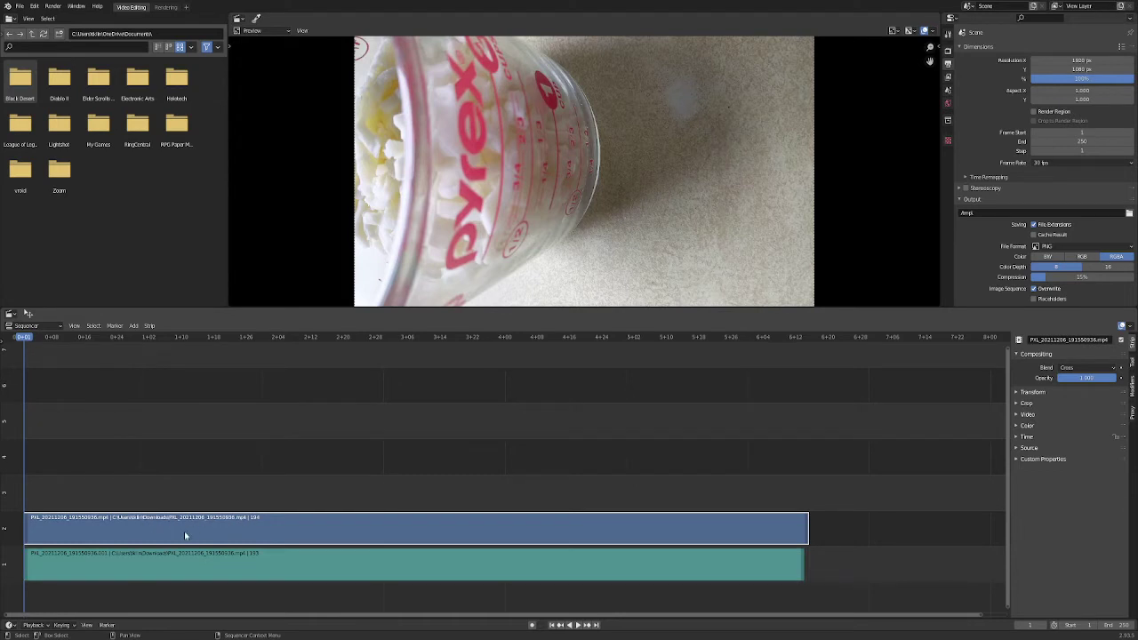
click(200, 564)
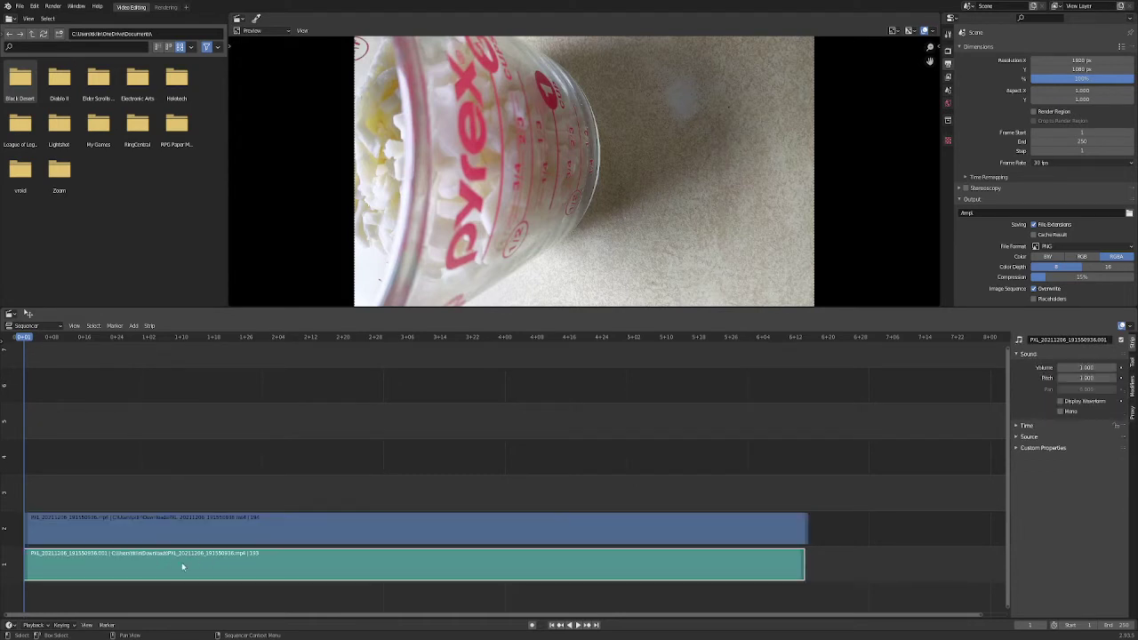
click(183, 531)
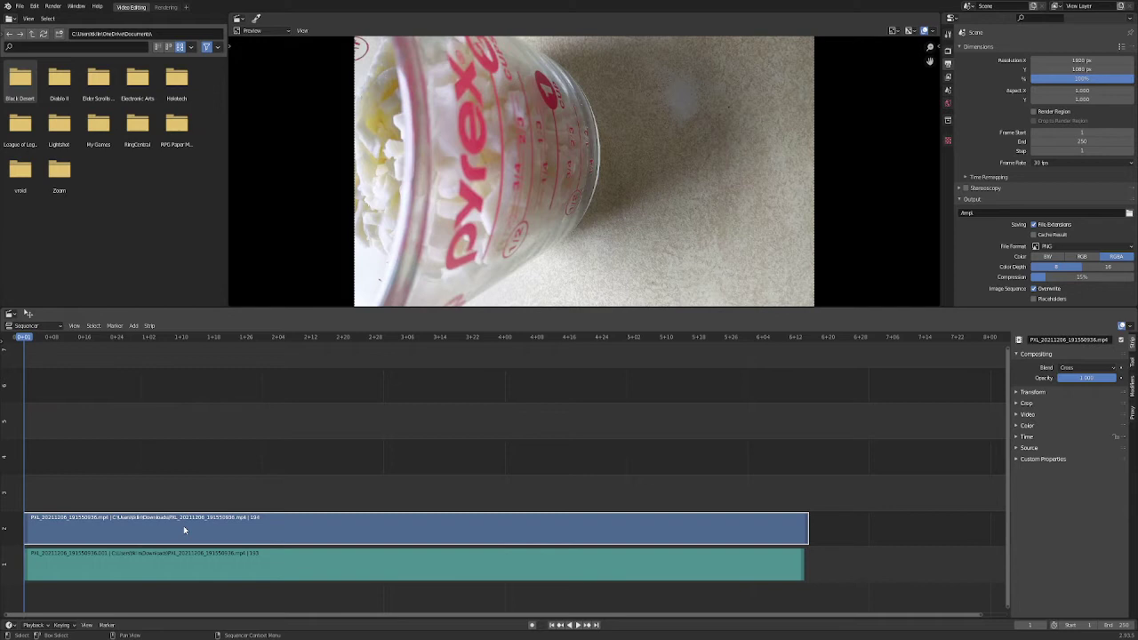
key(shift+a)
key(shift+a)
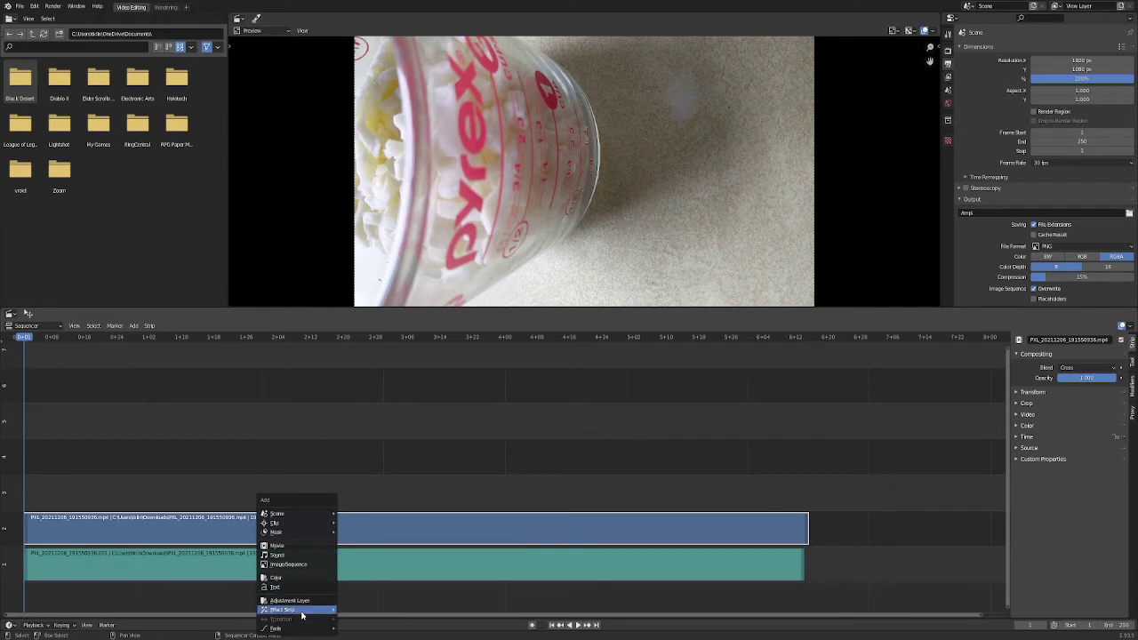
mouse_move(302, 614)
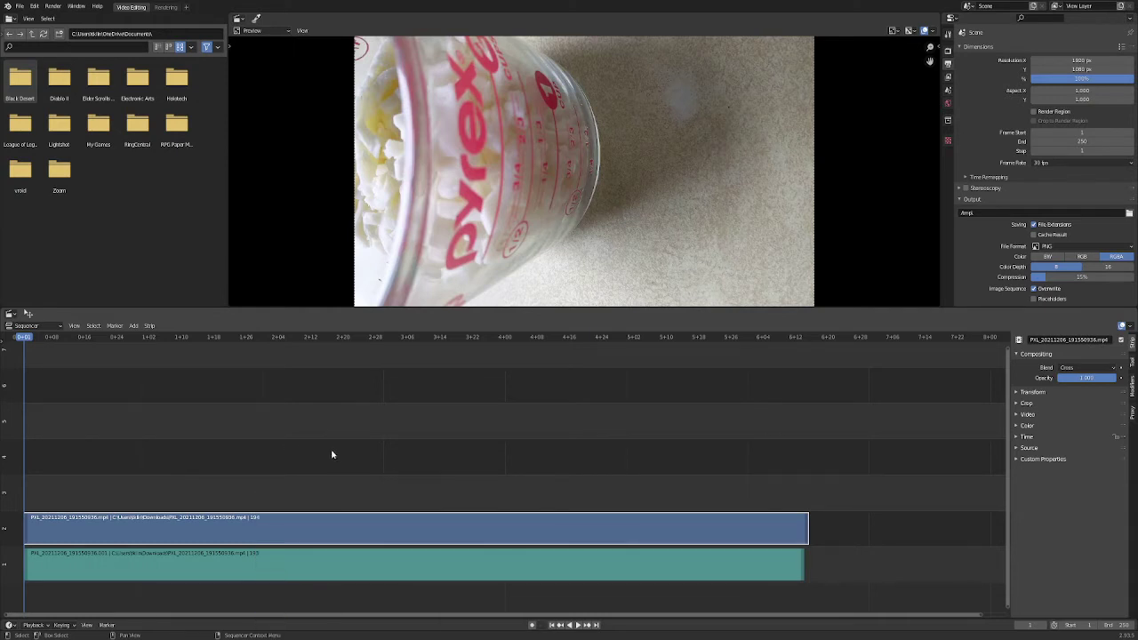
key(shift+a)
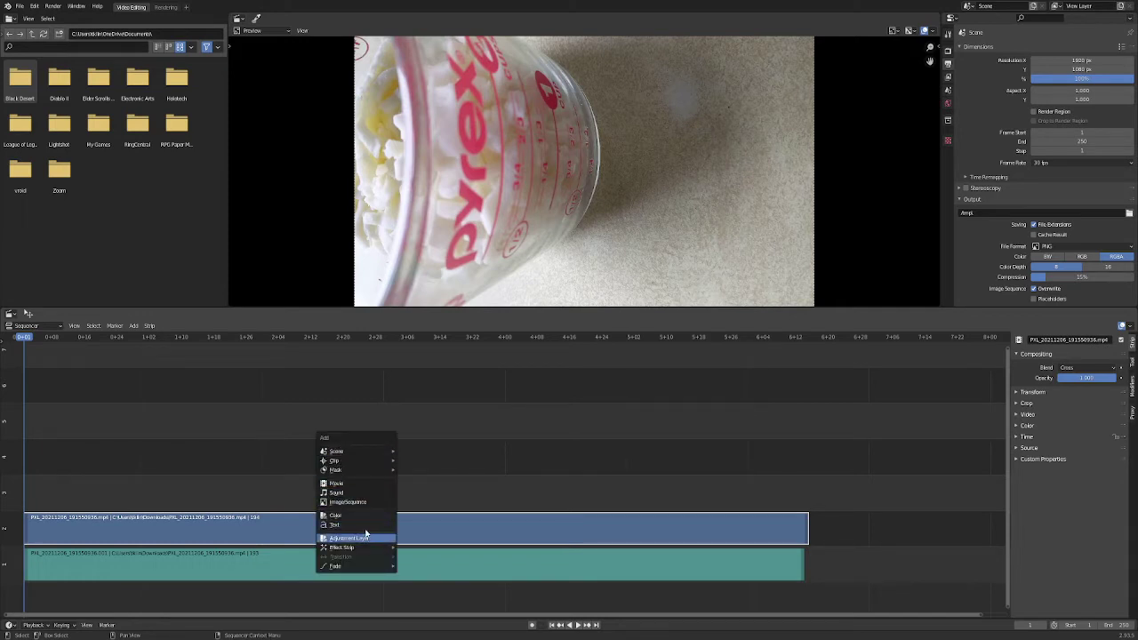
mouse_move(368, 547)
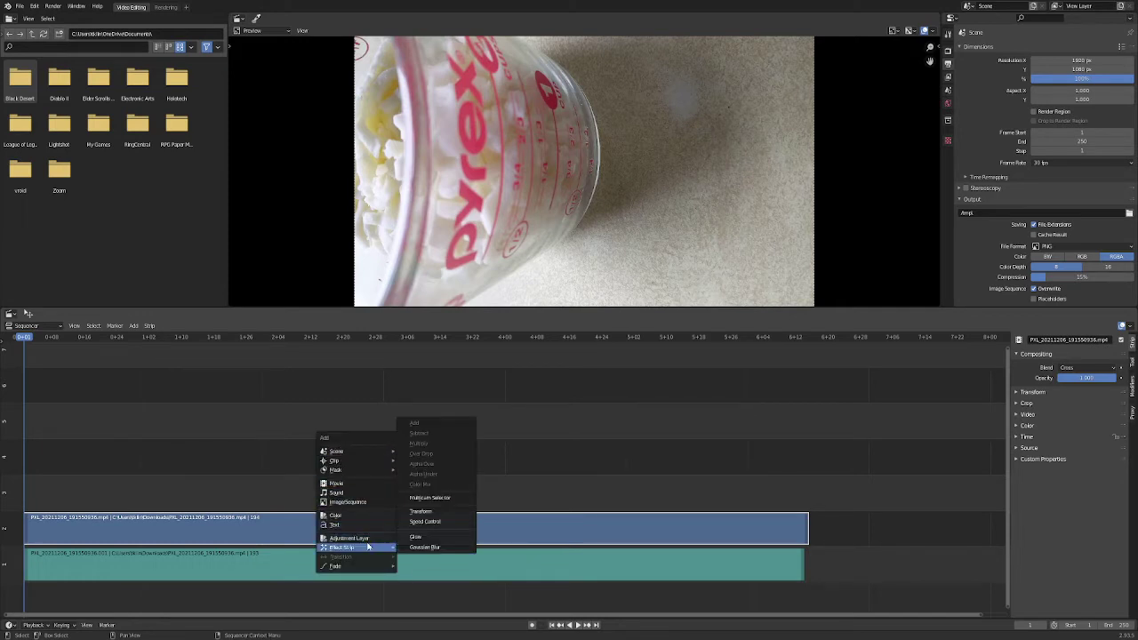
click(414, 513)
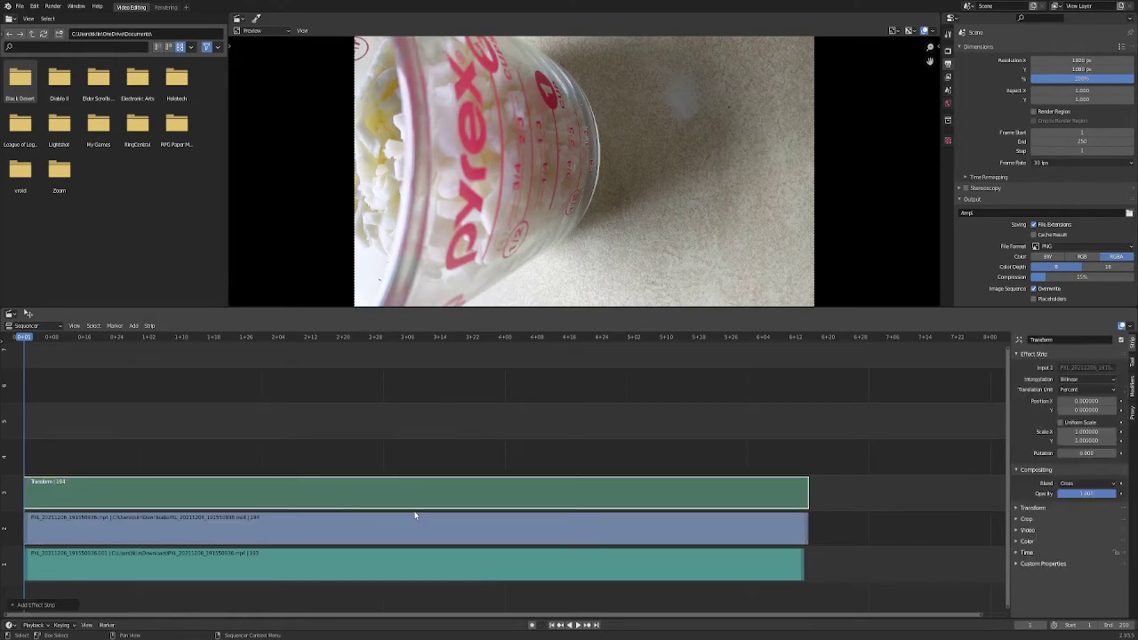
Enable uniform scale on the Transform strip and set its scale to 1.03.
click(1059, 423)
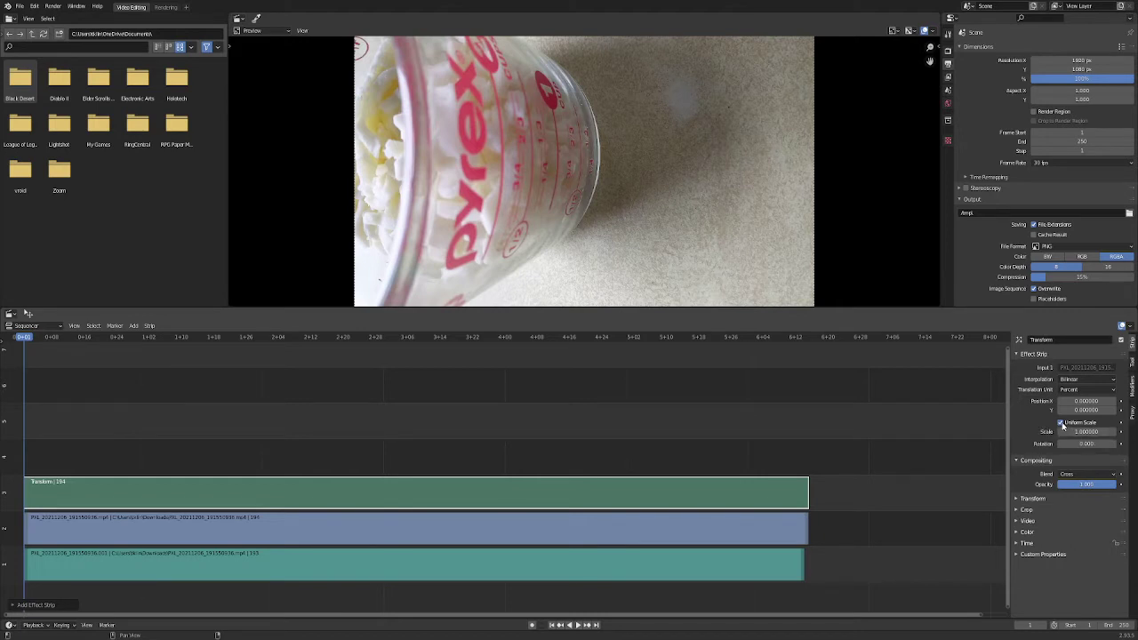
click(1060, 423)
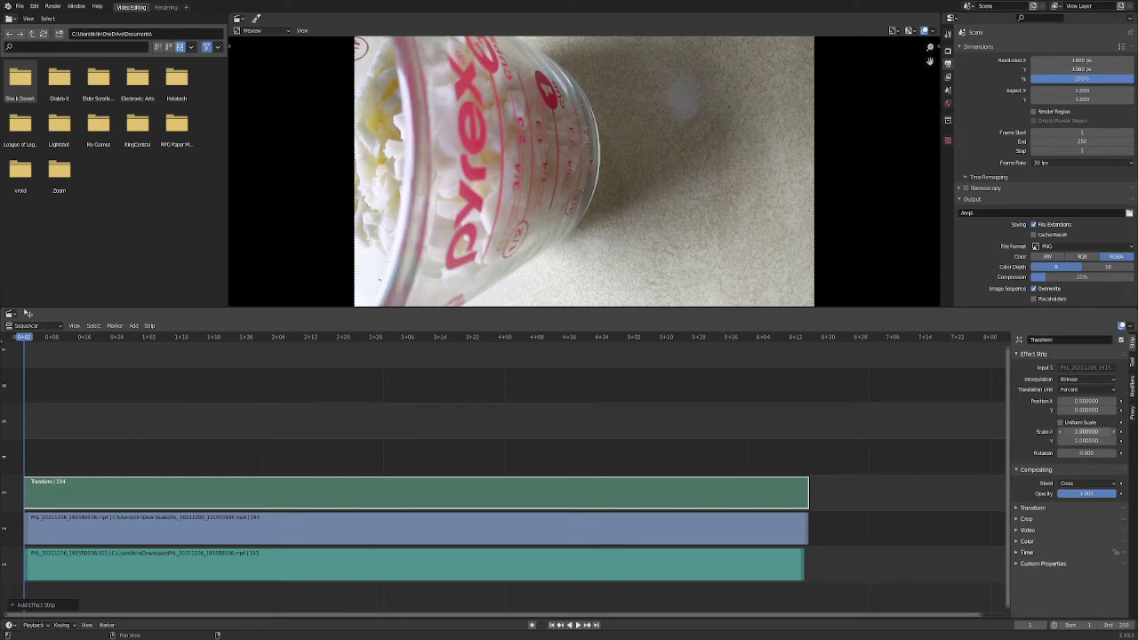
click(1068, 433)
text(2)
key(Return)
mouse_move(1086, 432)
mouse_down()
mouse_move(1055, 433)
mouse_move(1087, 432)
mouse_up()
click(1060, 423)
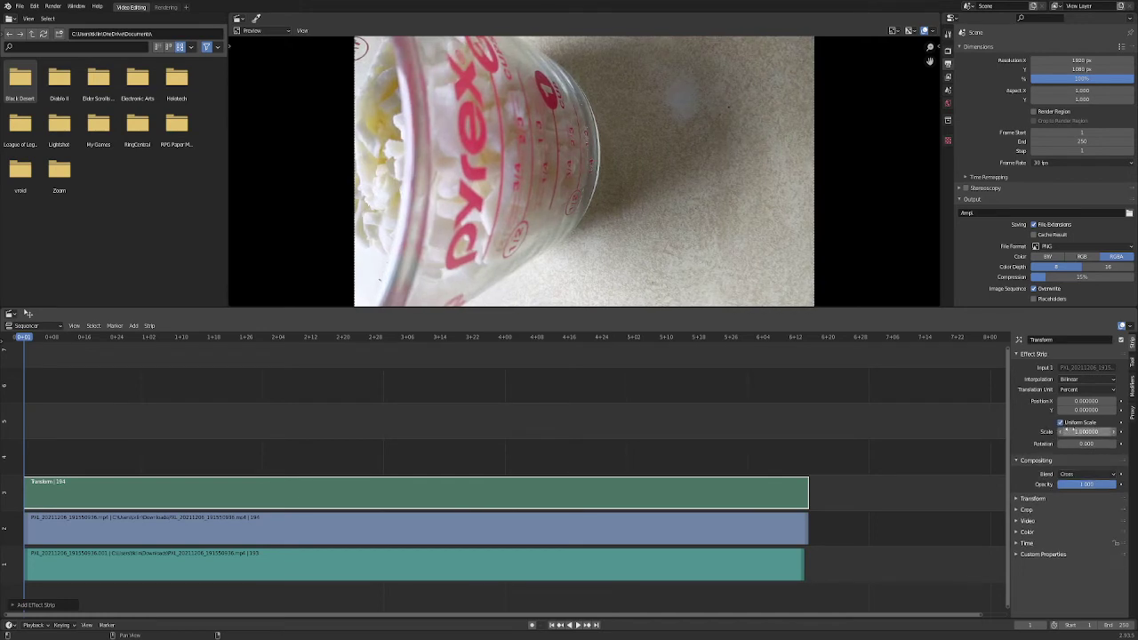
mouse_move(1070, 431)
mouse_down()
mouse_move(1044, 431)
mouse_move(1077, 431)
mouse_up()
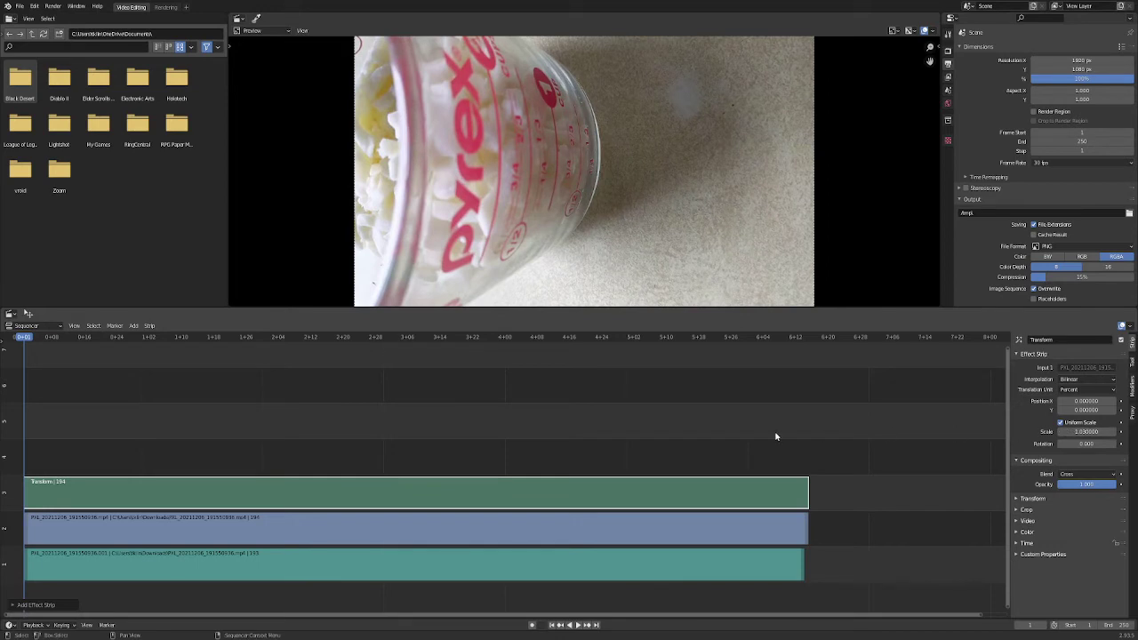
Play the clip to check its orientation, stop it, and return the playhead to near the start.
click(1068, 443)
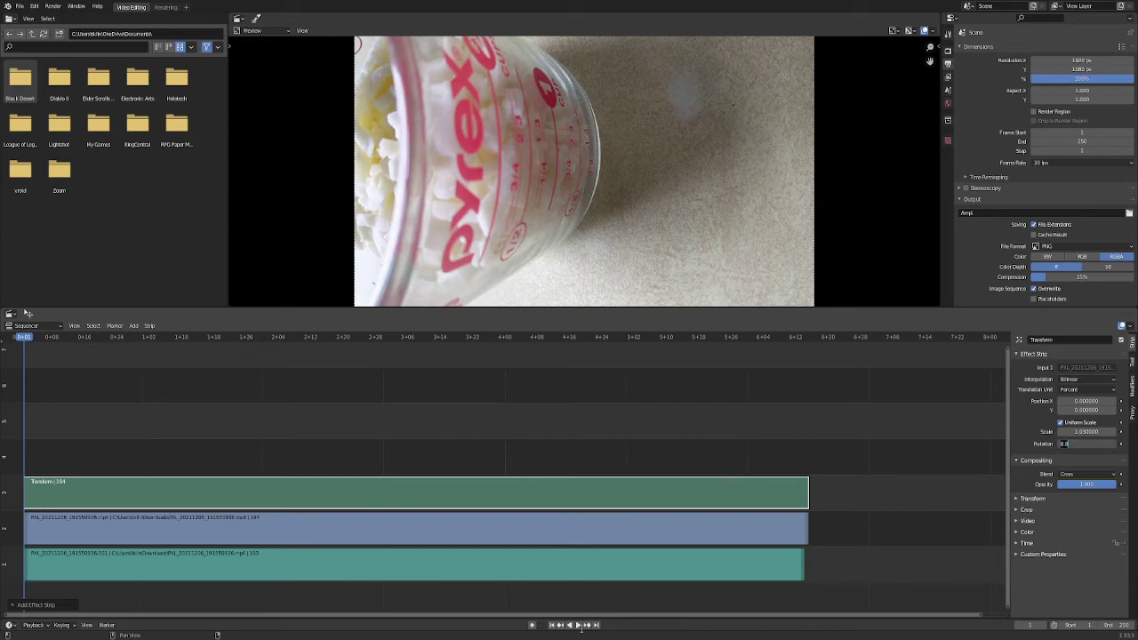
click(580, 625)
click(580, 625)
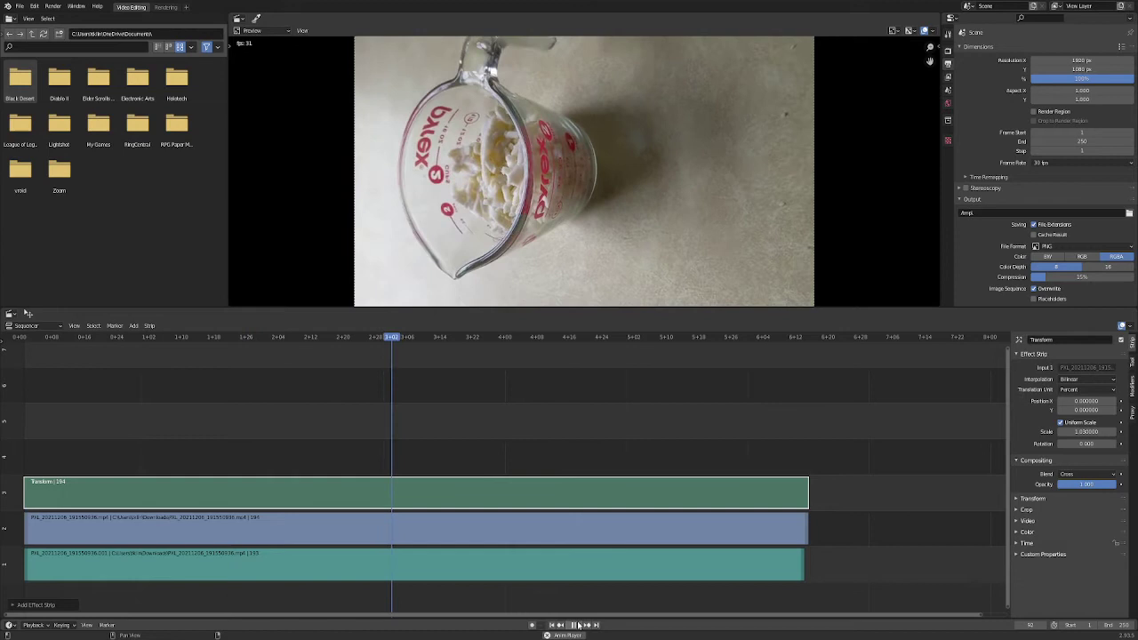
click(576, 625)
drag(471, 375, 33, 444)
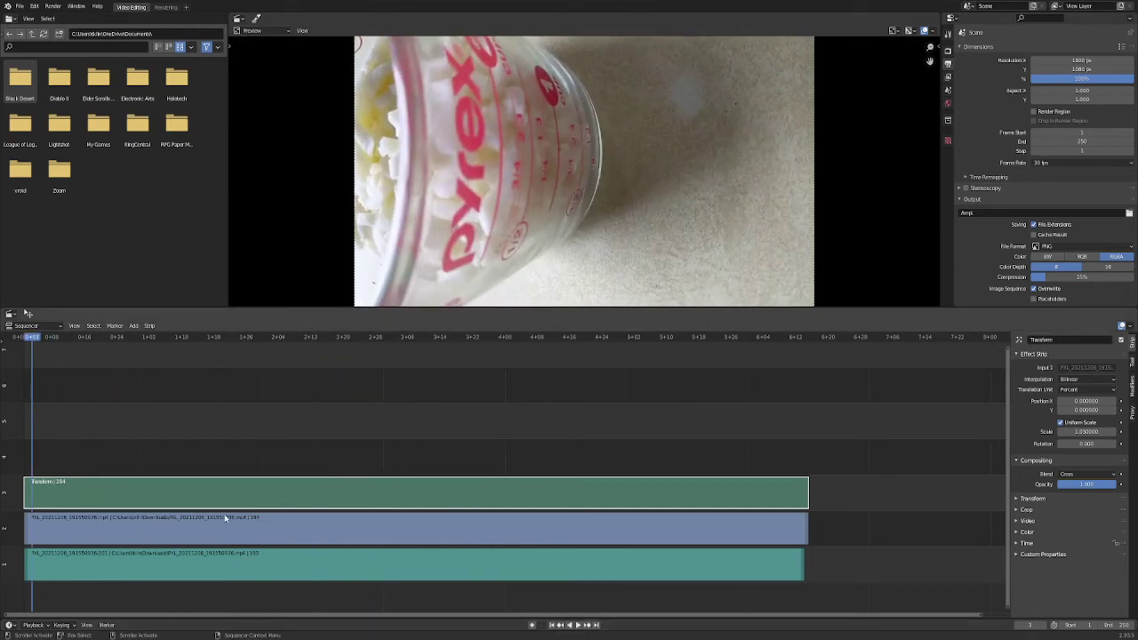
Set the Transform strip's rotation to -89.7 so the sideways video stands upright.
mouse_move(1087, 444)
mouse_down()
mouse_move(1107, 443)
mouse_move(1086, 443)
mouse_up()
click(1064, 443)
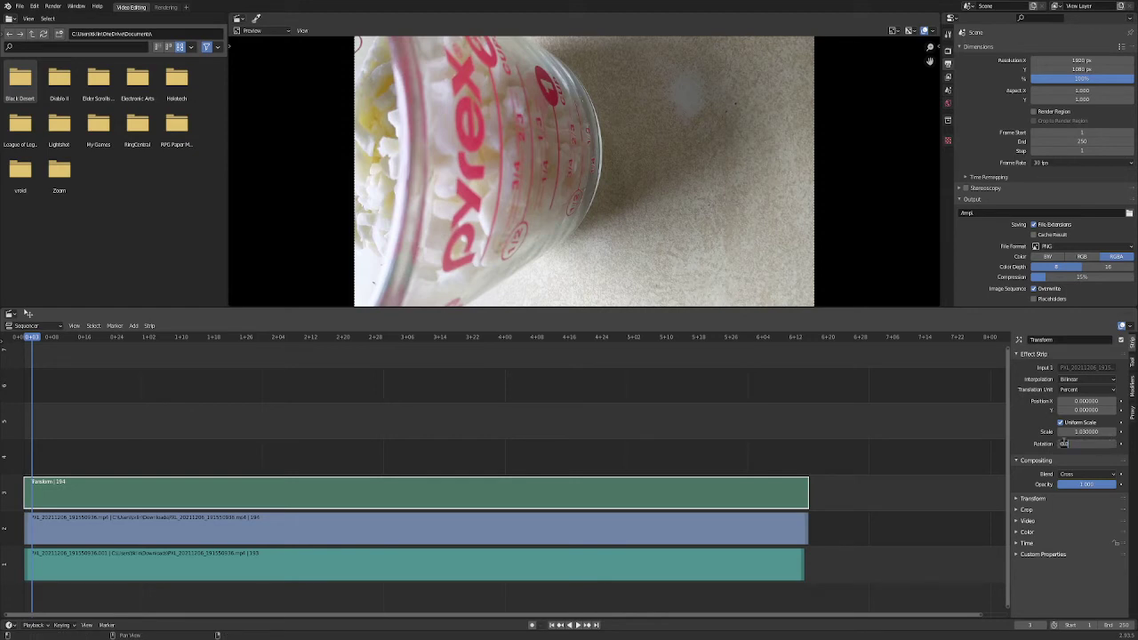
text(9)
key(Return)
mouse_move(1086, 444)
mouse_down()
mouse_move(1018, 444)
mouse_move(1066, 447)
mouse_up()
Enlarge the rotated video to fill the frame with scale 1.84, position X -1.77 and position Y -32.73.
drag(1086, 409, 1022, 410)
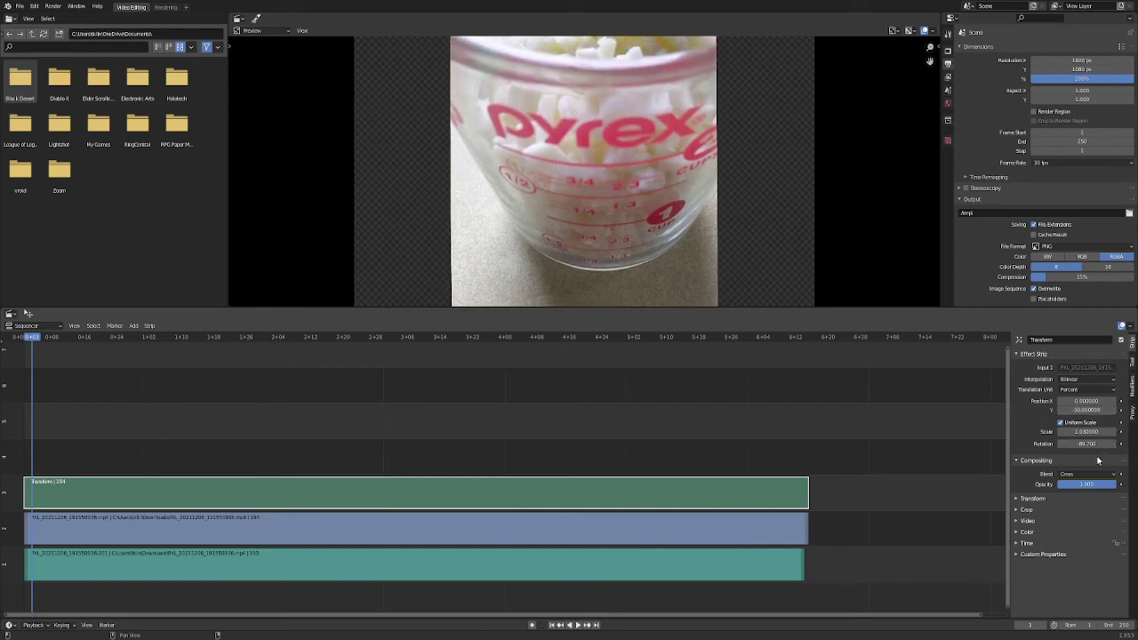
drag(1086, 431, 937, 405)
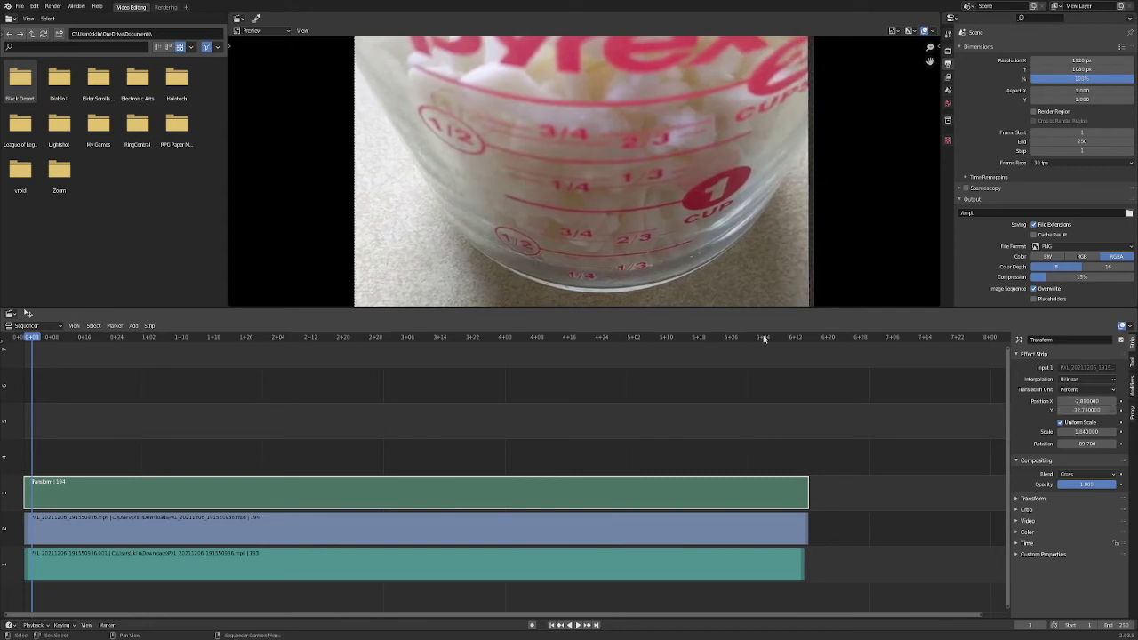
drag(1087, 401, 1018, 395)
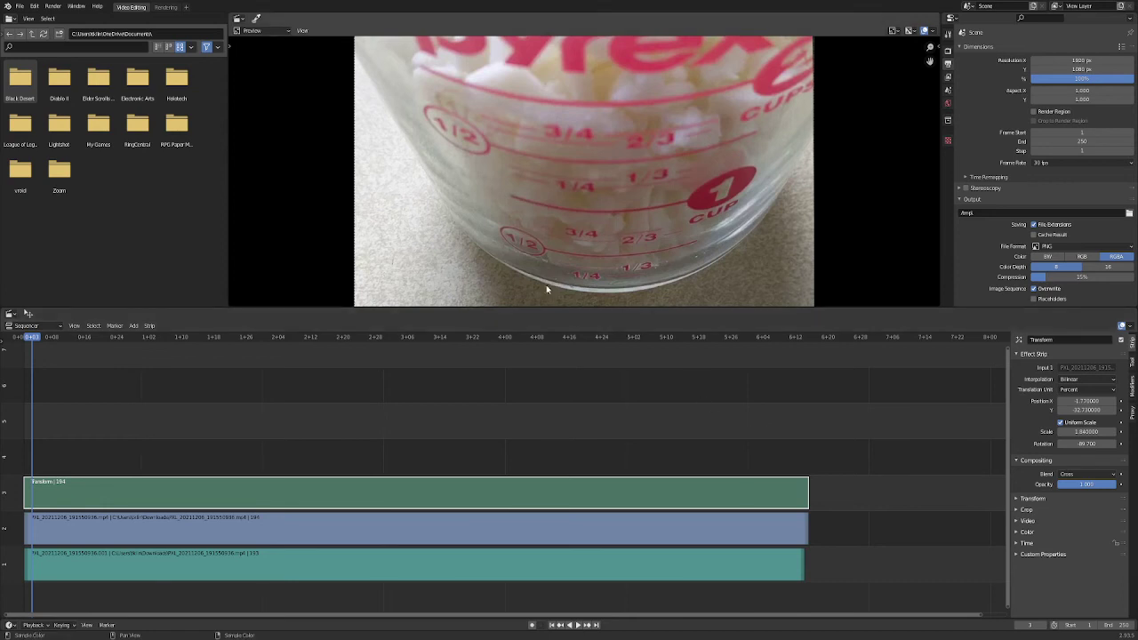
Preview the clip's framing through to the end and set the Transform strip's Y position to -43.32.
click(577, 625)
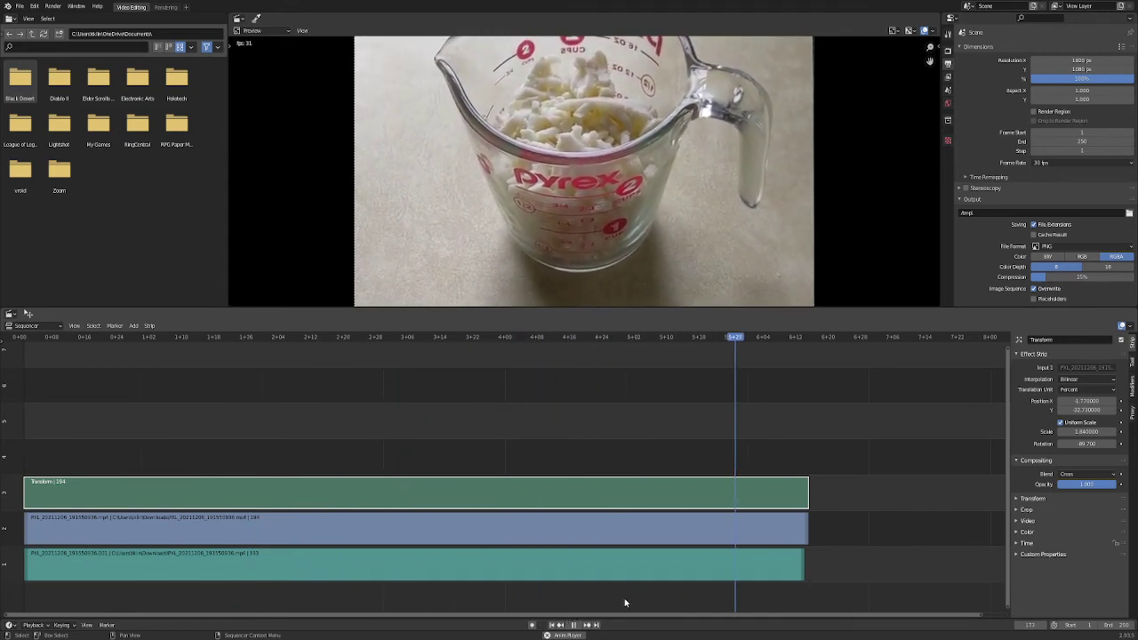
key(space)
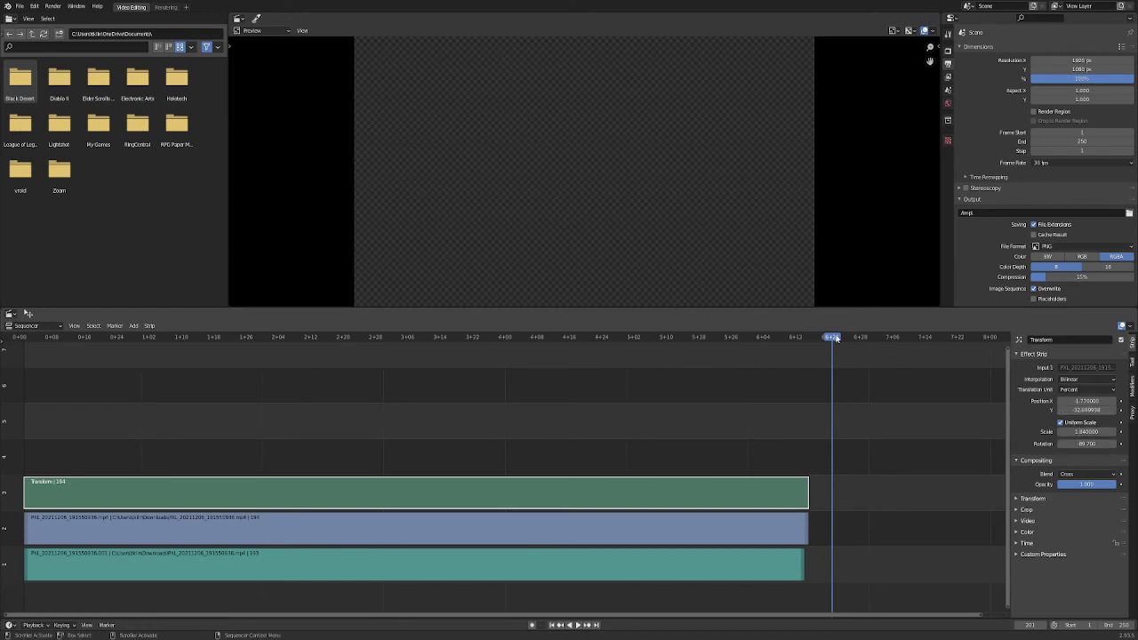
key(ctrl+z)
drag(1086, 410, 1053, 410)
Play the reframed clip from the beginning and scrub to its last frames to check the framing.
drag(745, 353, 20, 471)
click(577, 625)
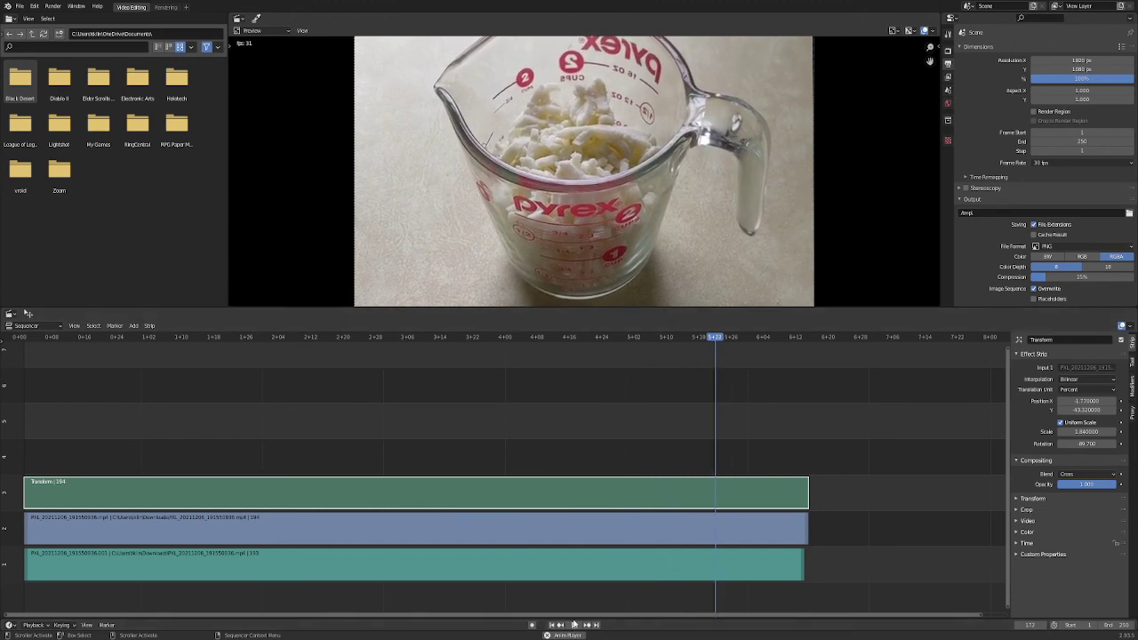
click(574, 625)
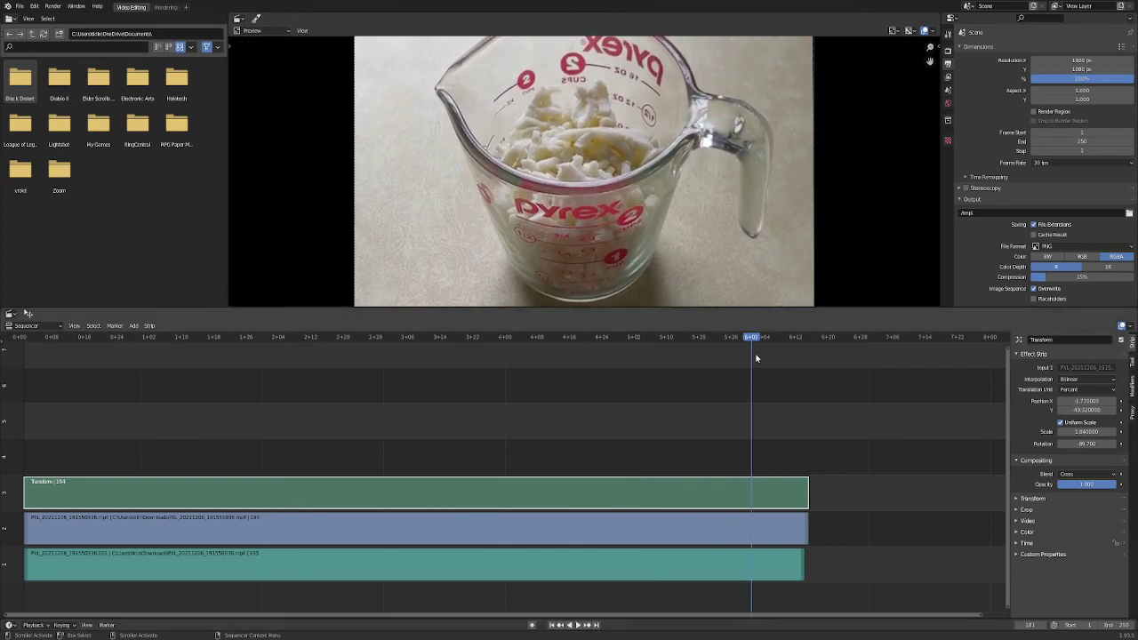
drag(756, 359, 793, 430)
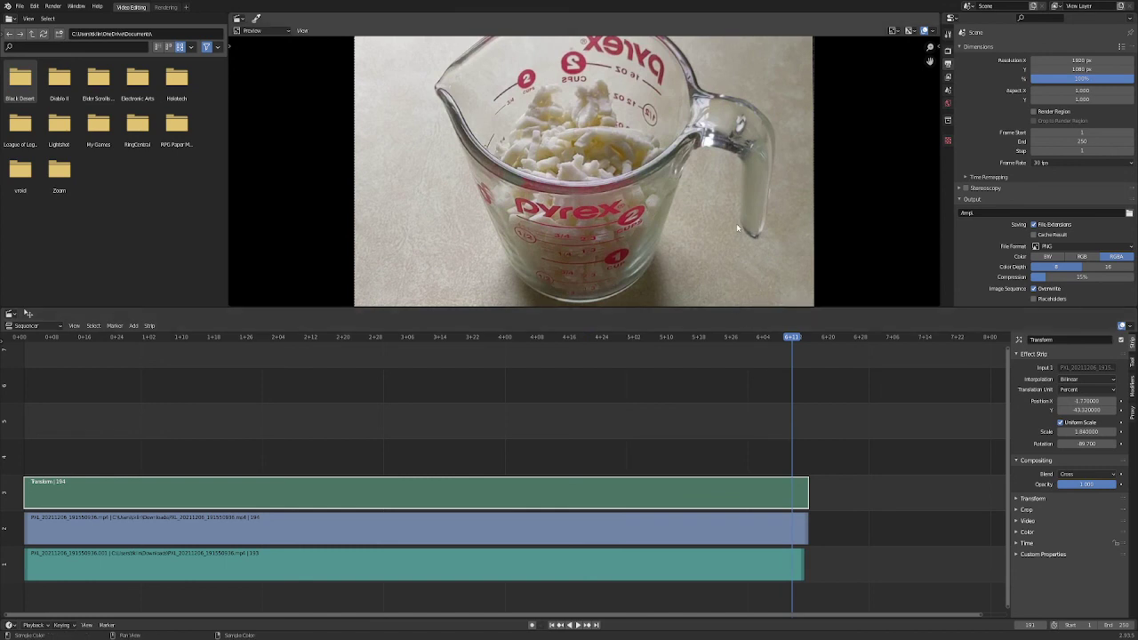